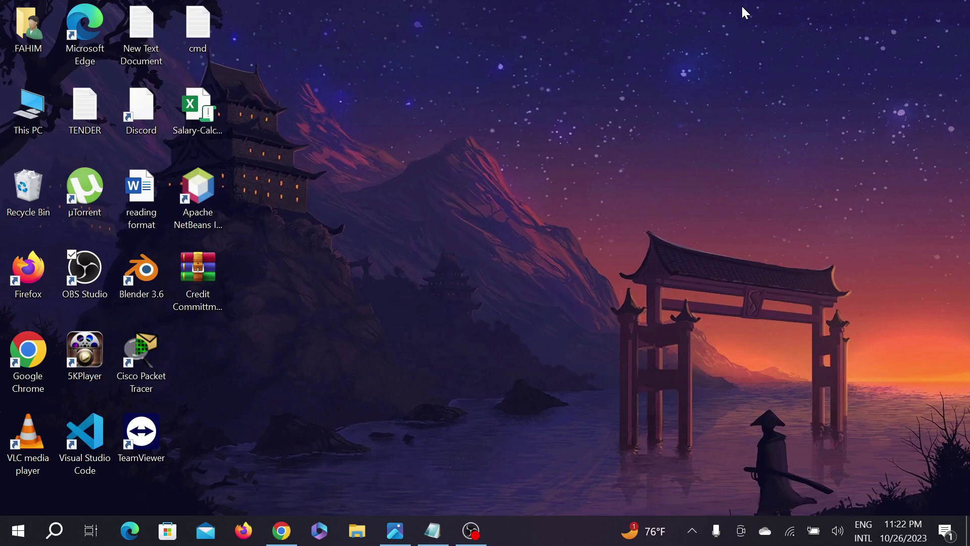
Open the Windows Update error screenshot 2021-11-03_10-52-57.png in Photos
{"action": "left_click", "coordinate": [395, 531]}
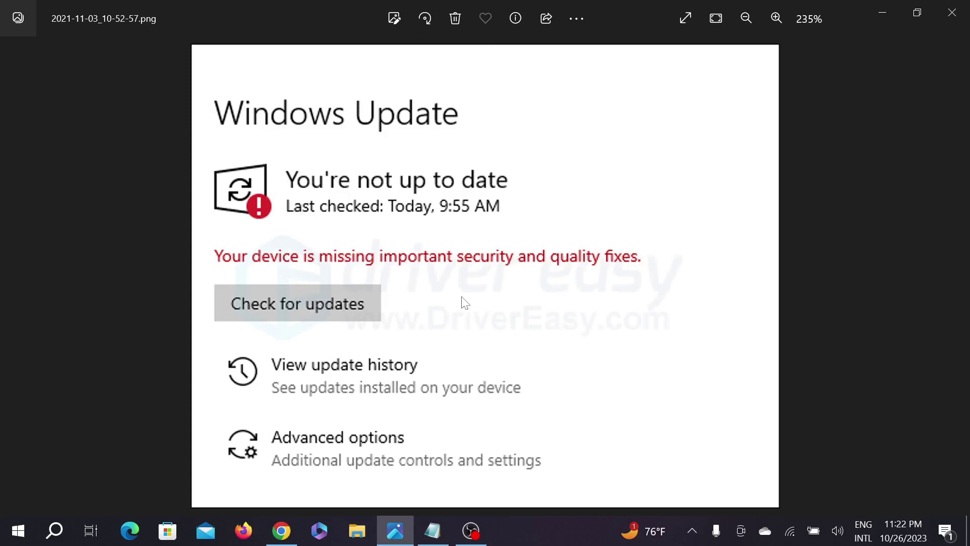
Minimize Photos, then launch Settings from Start and go to Update & Security
{"action": "left_click", "coordinate": [877, 12]}
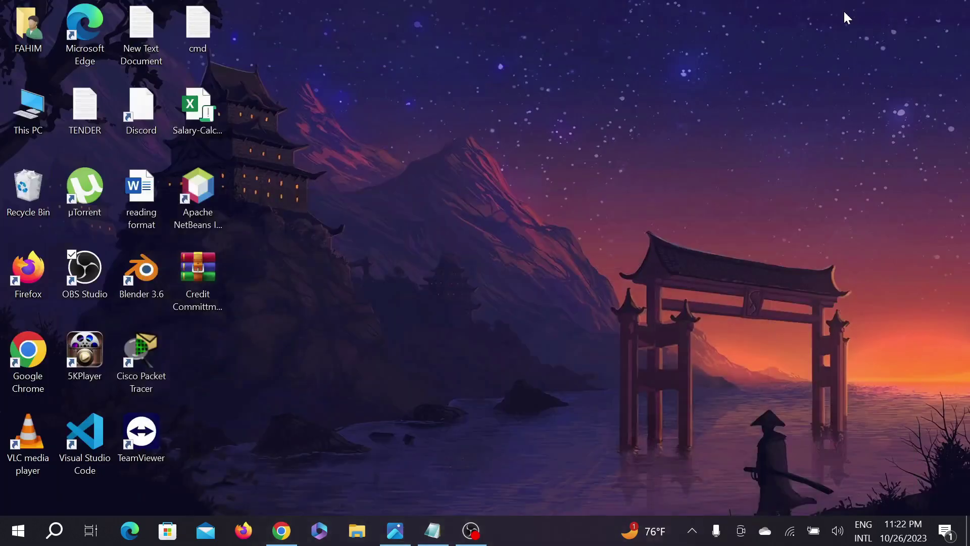
{"action": "left_click", "coordinate": [13, 543]}
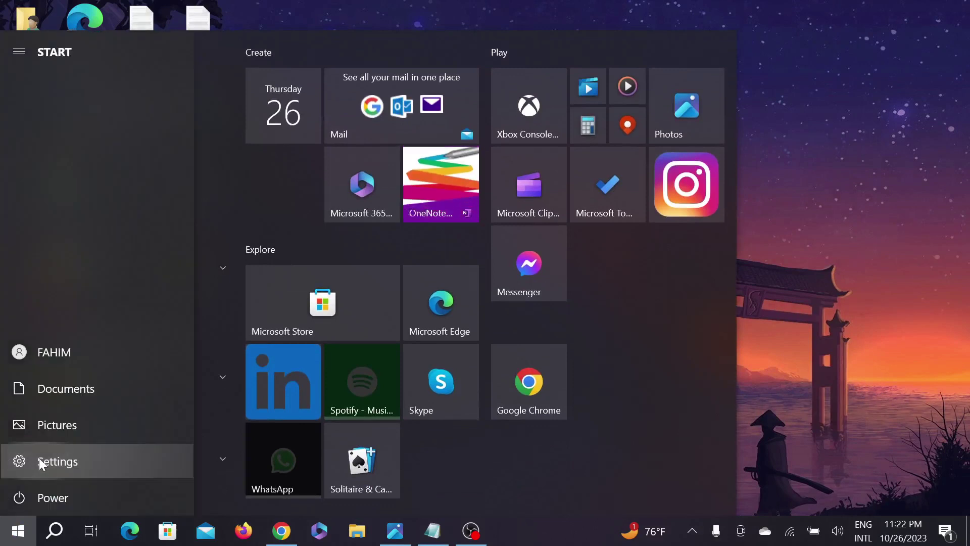
{"action": "left_click", "coordinate": [40, 460]}
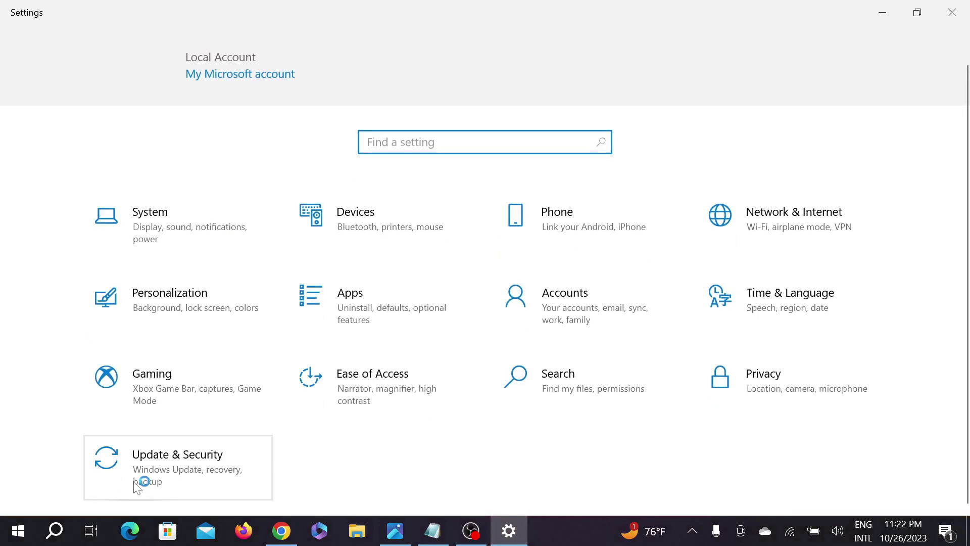
{"action": "left_click", "coordinate": [179, 460]}
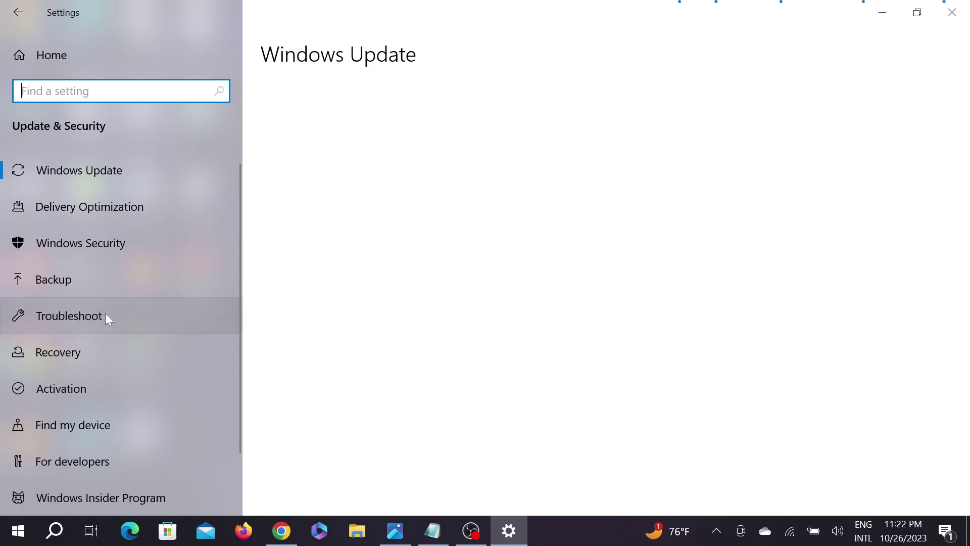
Run the Windows Update troubleshooter from Troubleshoot > Additional troubleshooters
{"action": "left_click", "coordinate": [63, 316]}
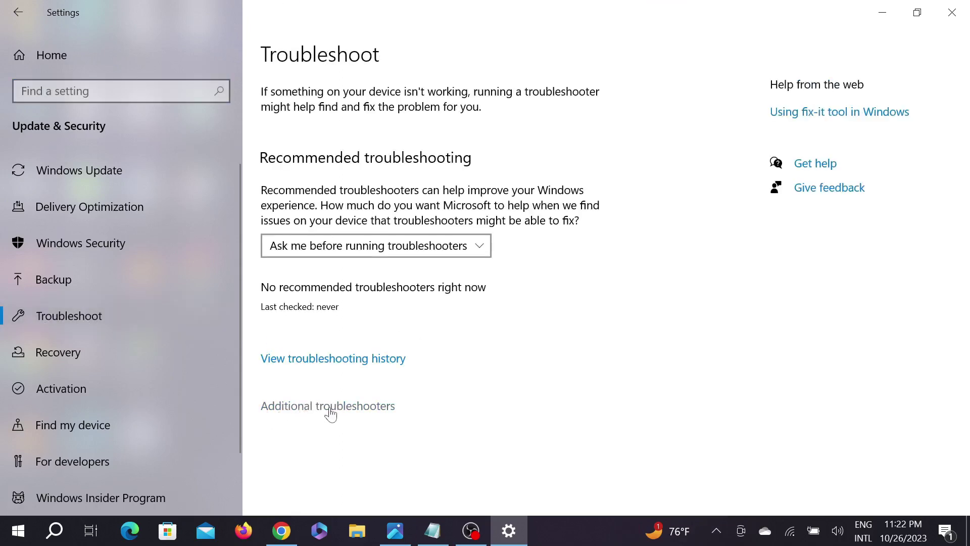
{"action": "left_click", "coordinate": [367, 412]}
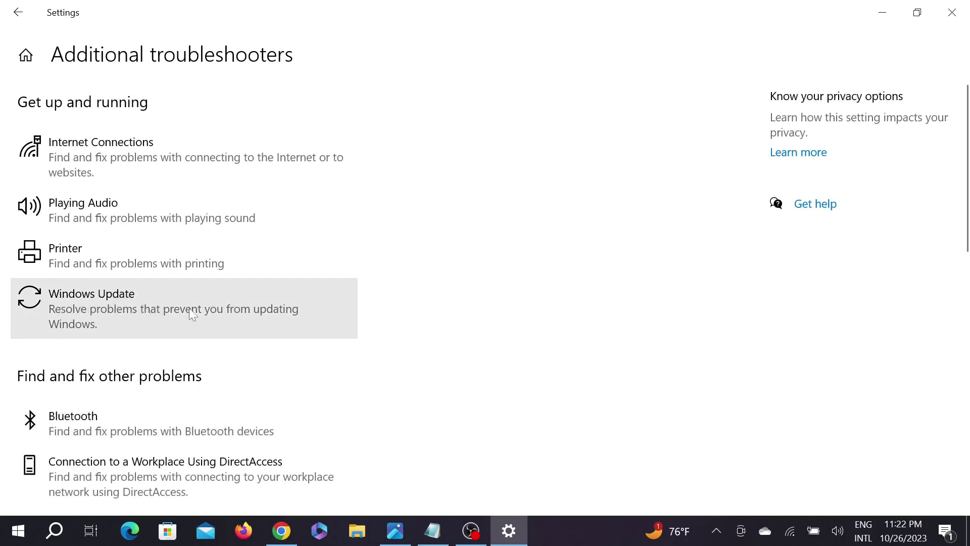
{"action": "left_click", "coordinate": [113, 310]}
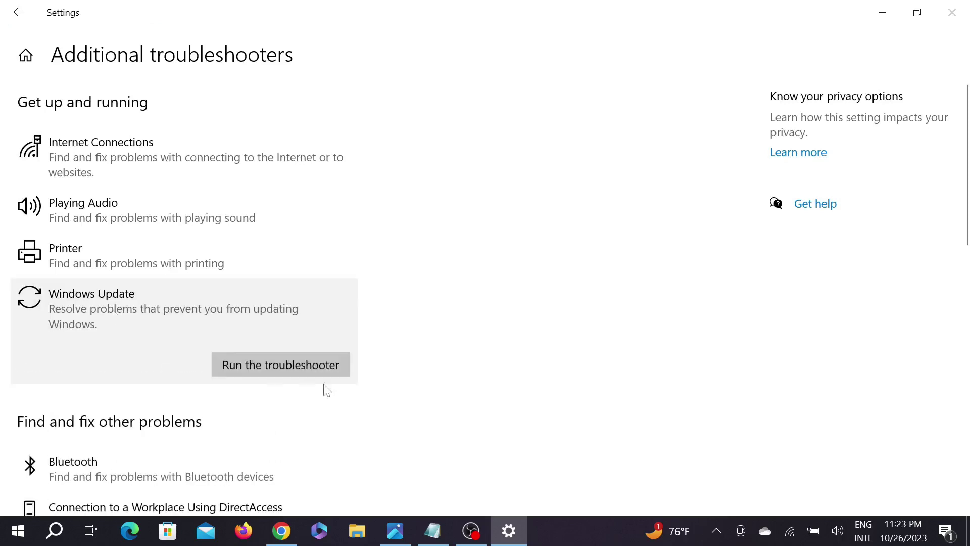
{"action": "left_click", "coordinate": [290, 368]}
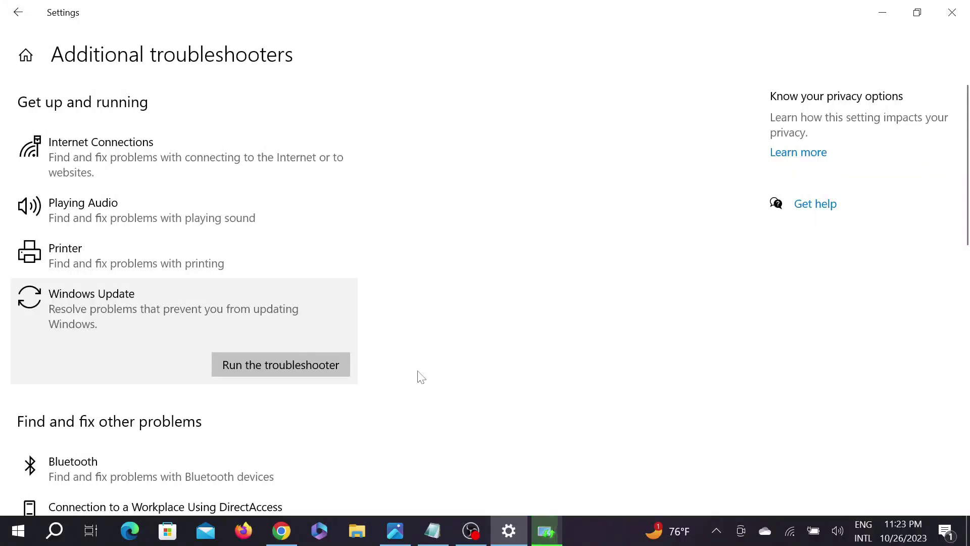
Close the Windows Update troubleshooter window before detection finishes
{"action": "left_click", "coordinate": [554, 534]}
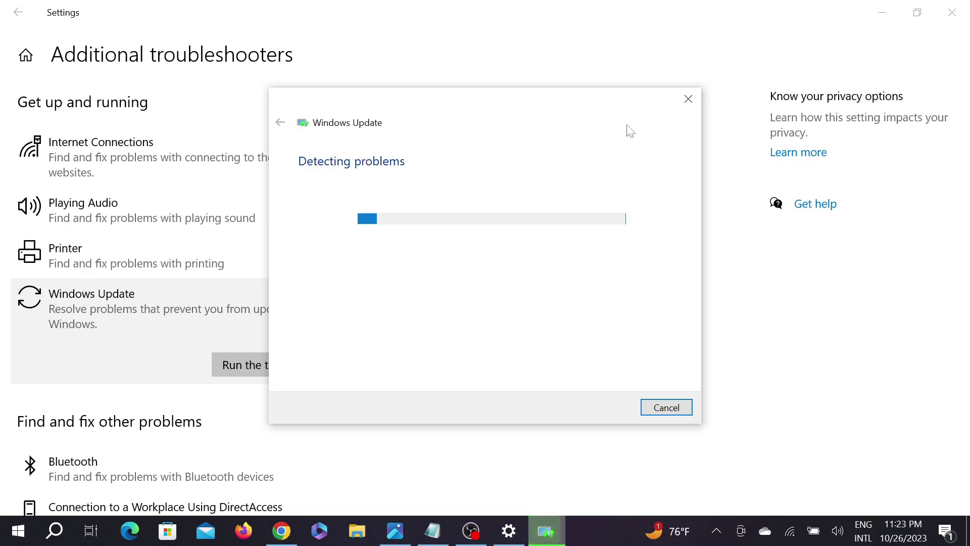
{"action": "left_click", "coordinate": [688, 98]}
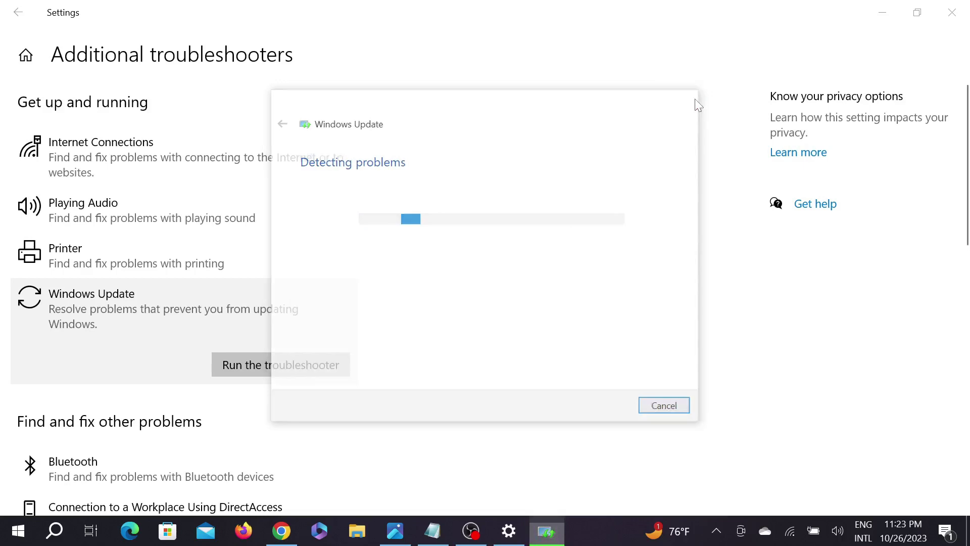
Search for 'cmd' and run Command Prompt as administrator
{"action": "left_click", "coordinate": [966, 6]}
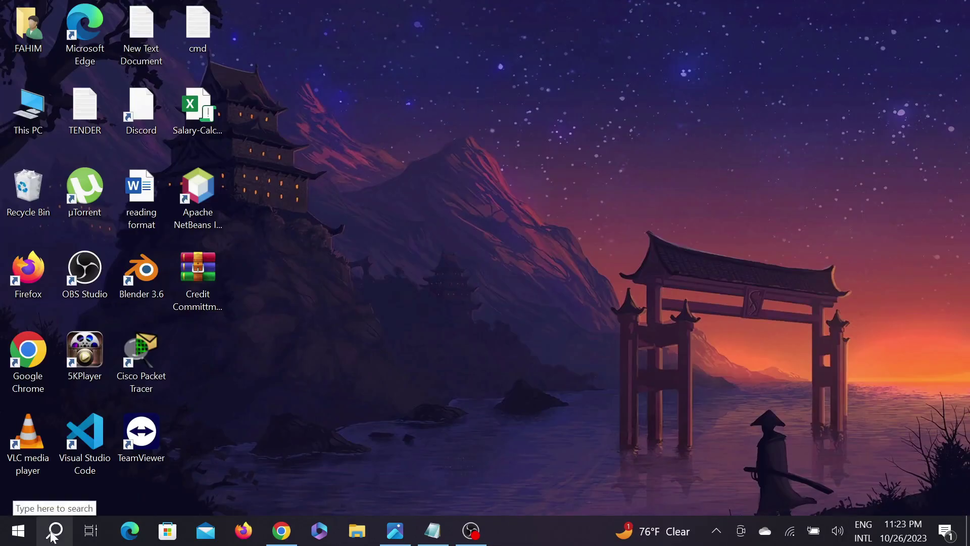
{"action": "left_click", "coordinate": [54, 530]}
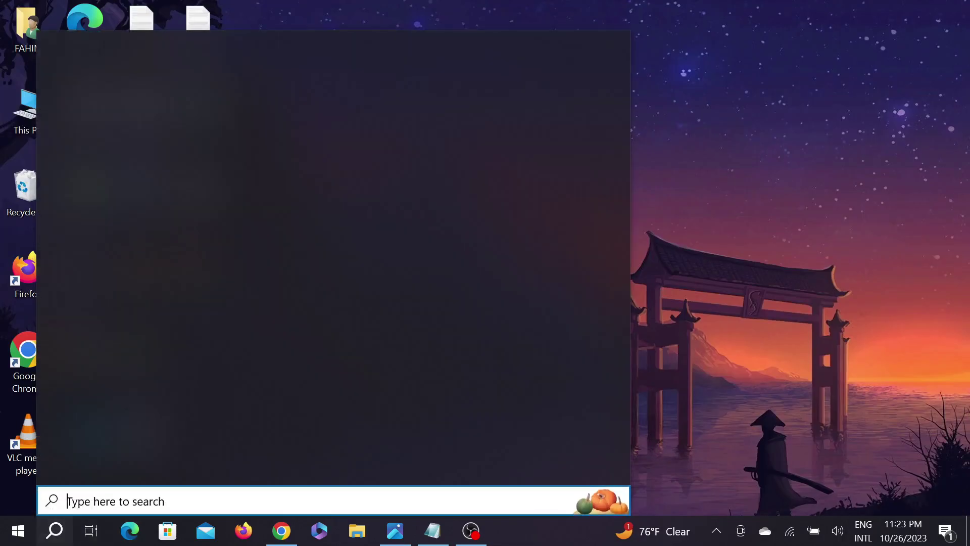
{"action": "type", "text": "cmd"}
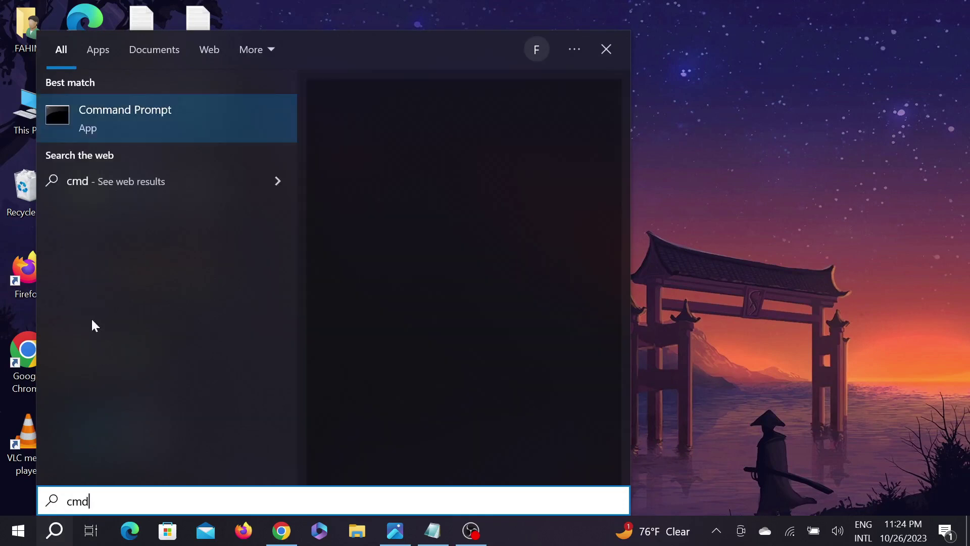
{"action": "right_click", "coordinate": [154, 117]}
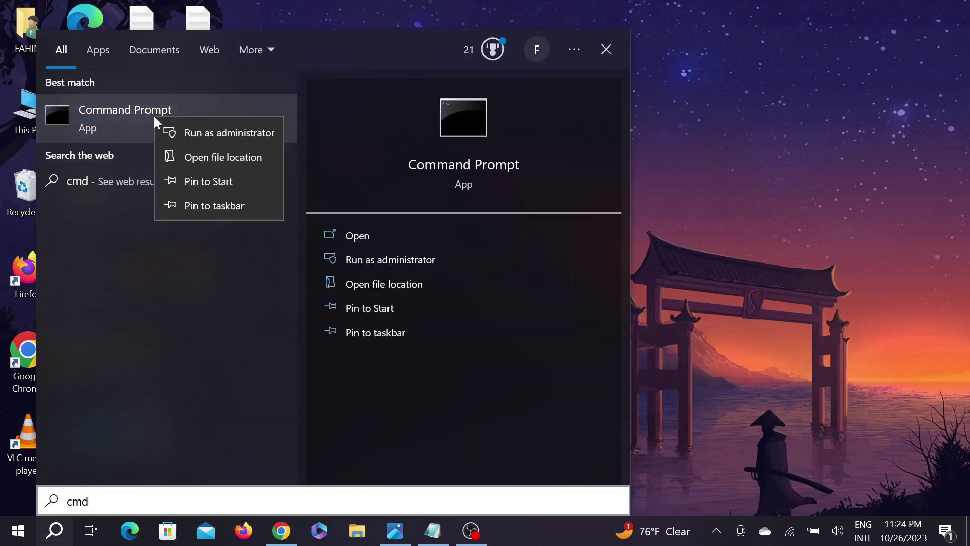
{"action": "left_click", "coordinate": [209, 133]}
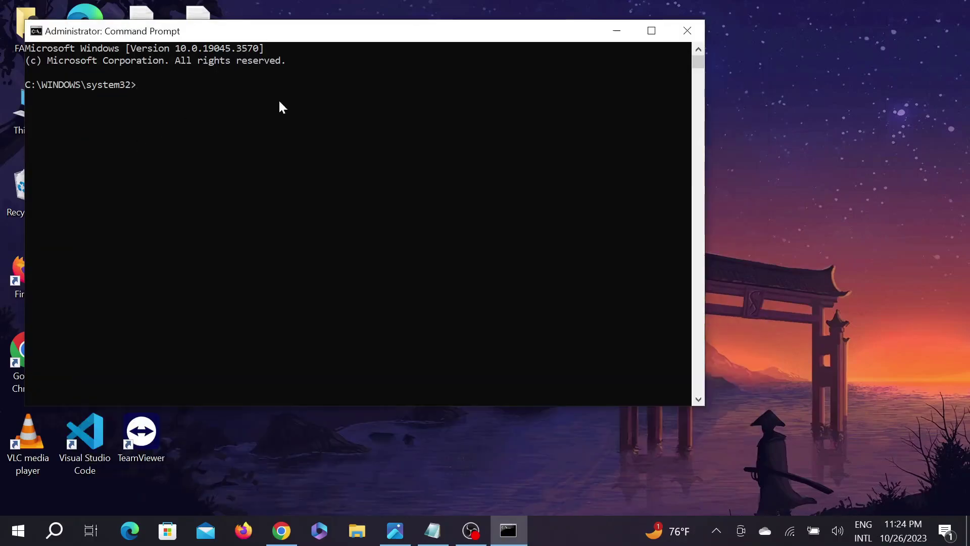
Move Command Prompt aside and run 'net stop wuauserv' copied from the Notepad list
{"action": "left_click_drag", "start_coordinate": [305, 30], "coordinate": [516, 29]}
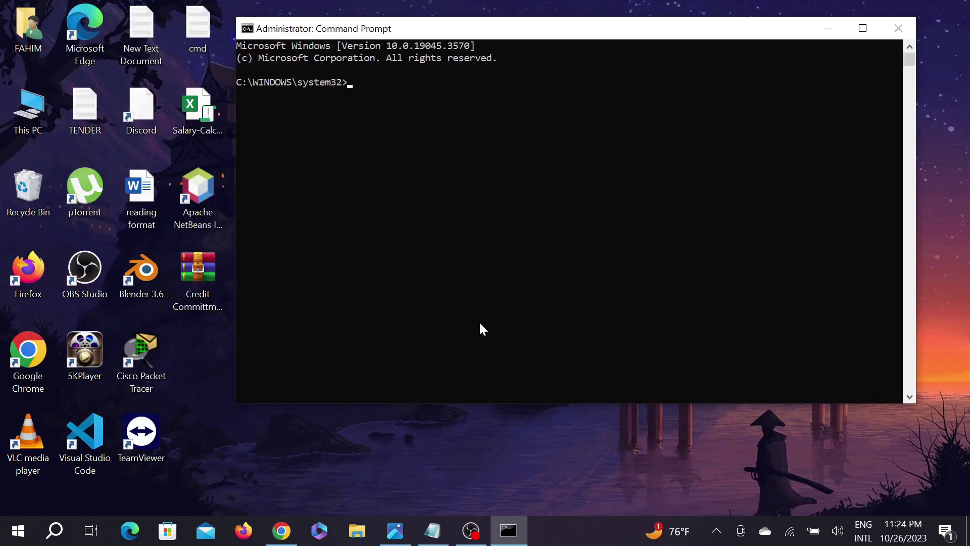
{"action": "left_click", "coordinate": [432, 530]}
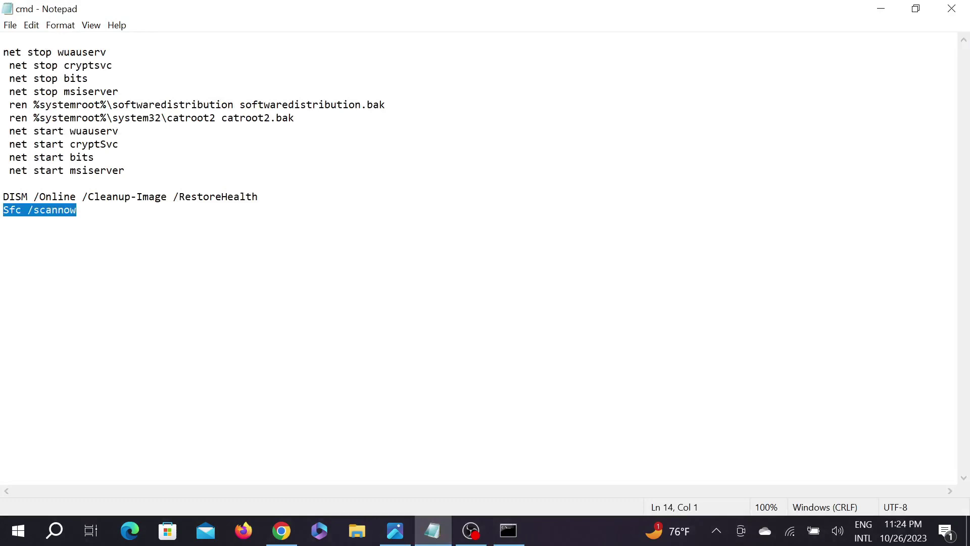
{"action": "left_click", "coordinate": [107, 52]}
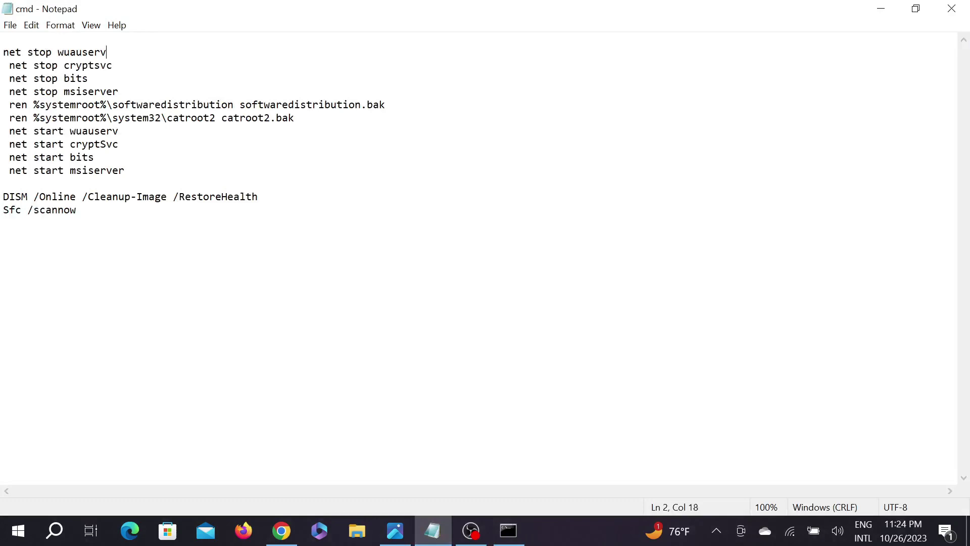
{"action": "key", "text": "shift+Left"}
{"action": "key", "text": "shift+Left"}
{"action": "key", "text": "shift+Left"}
{"action": "key", "text": "shift+Left"}
{"action": "key", "text": "shift+Left"}
{"action": "key", "text": "shift+Left"}
{"action": "key", "text": "shift+Left"}
{"action": "key", "text": "shift+Left"}
{"action": "key", "text": "shift+Left"}
{"action": "key", "text": "shift+Left"}
{"action": "key", "text": "shift+Left"}
{"action": "key", "text": "shift+Left"}
{"action": "key", "text": "shift+Left"}
{"action": "key", "text": "shift+Left"}
{"action": "key", "text": "shift+Left"}
{"action": "key", "text": "shift+Left"}
{"action": "key", "text": "shift+Left"}
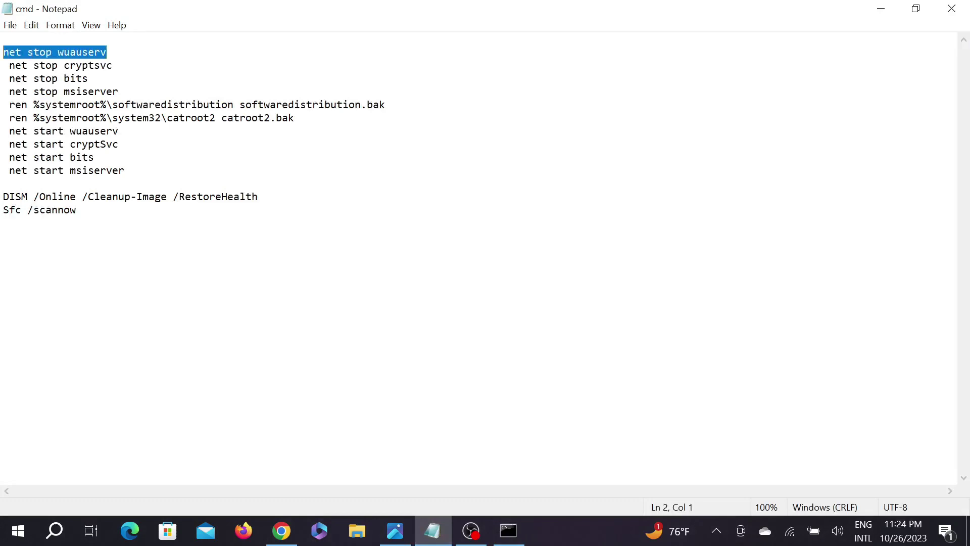
{"action": "right_click", "coordinate": [32, 52]}
{"action": "left_click", "coordinate": [46, 96]}
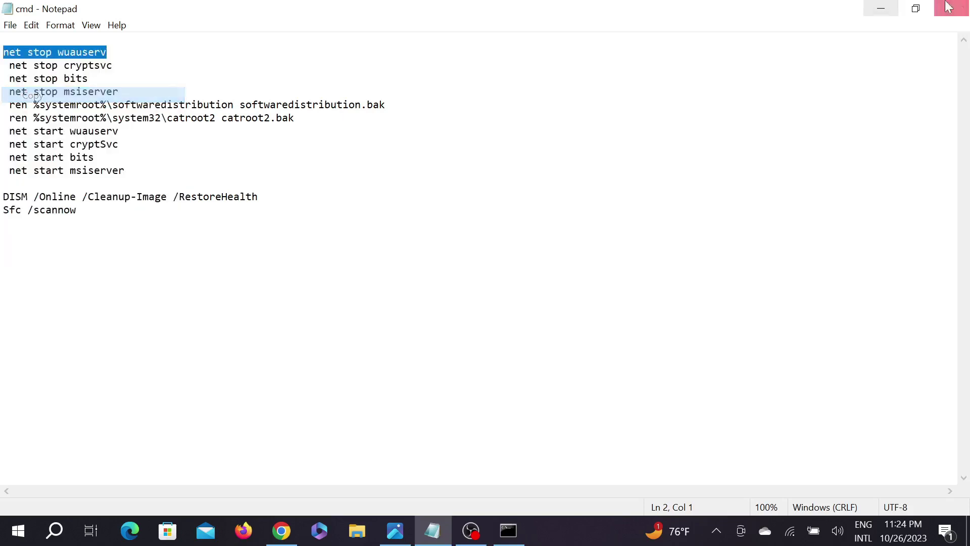
{"action": "left_click", "coordinate": [897, 6]}
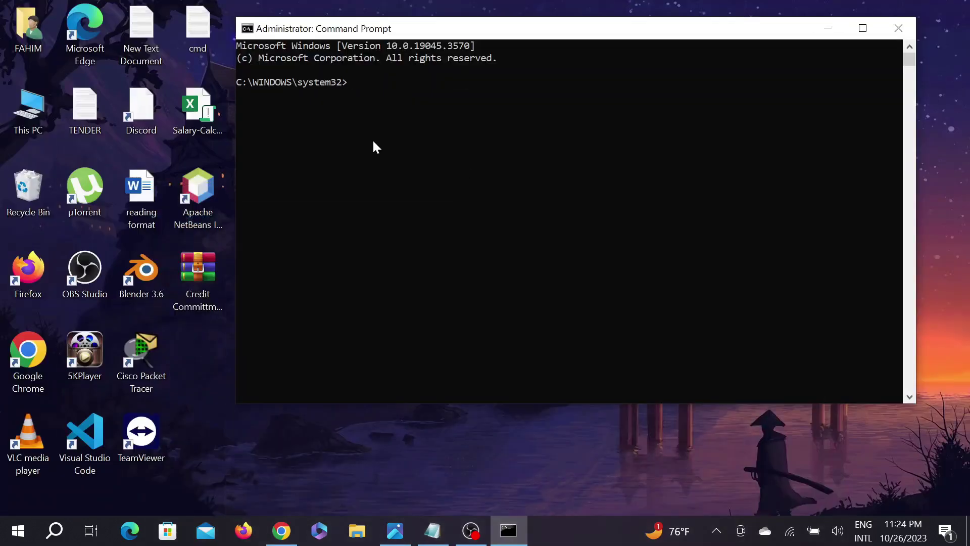
{"action": "key", "text": "ctrl+v"}
{"action": "key", "text": "Return"}
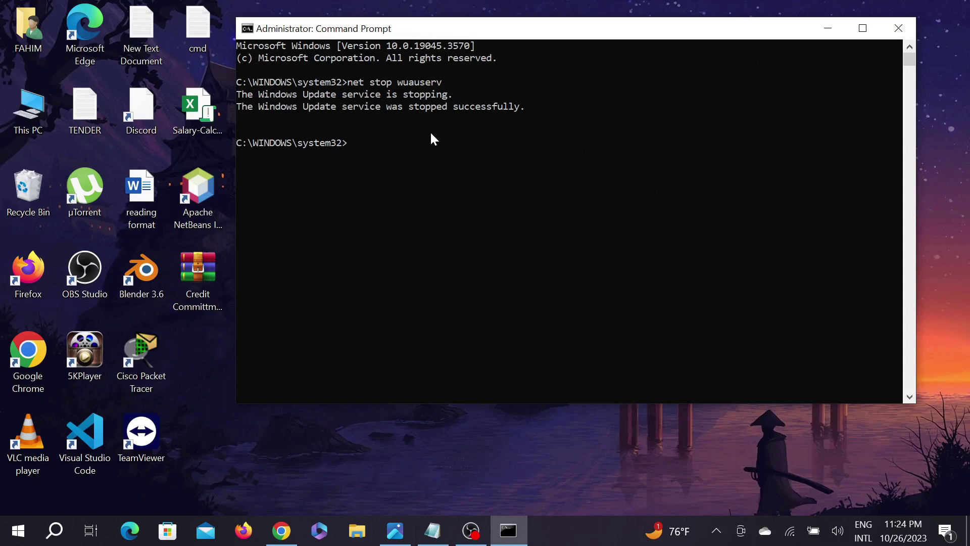
Run 'net stop cryptsvc' to stop Cryptographic Services
{"action": "left_click", "coordinate": [436, 531]}
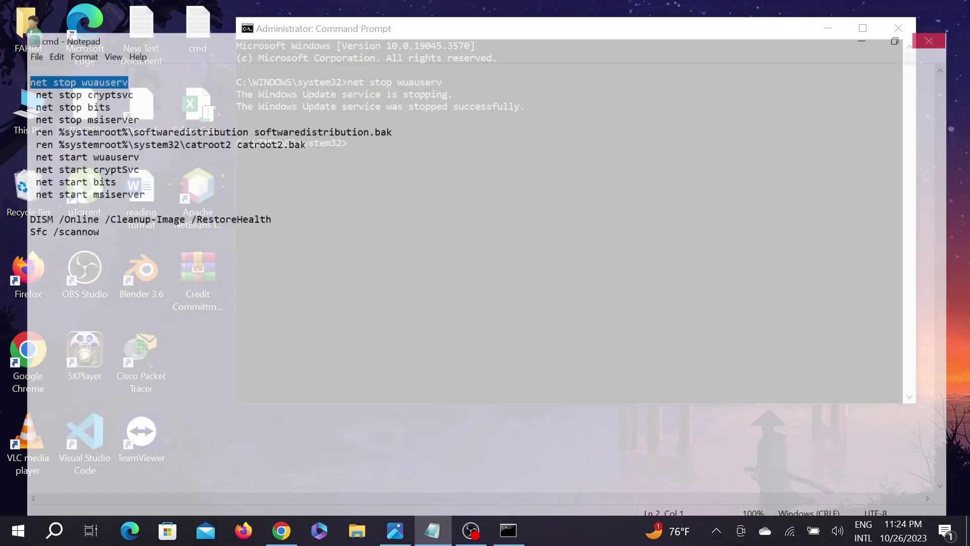
{"action": "left_click_drag", "start_coordinate": [113, 65], "coordinate": [9, 65]}
{"action": "right_click", "coordinate": [10, 66]}
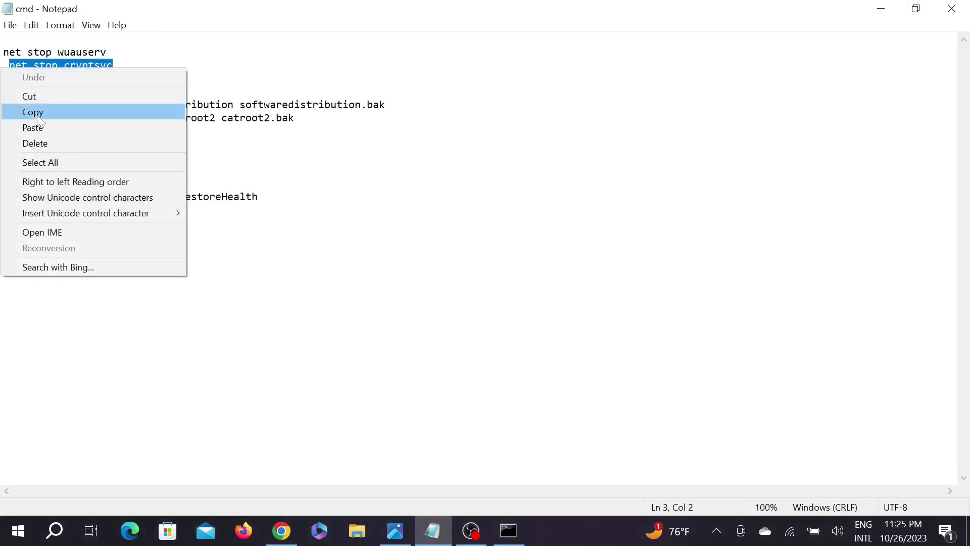
{"action": "left_click", "coordinate": [57, 111]}
{"action": "left_click", "coordinate": [881, 9]}
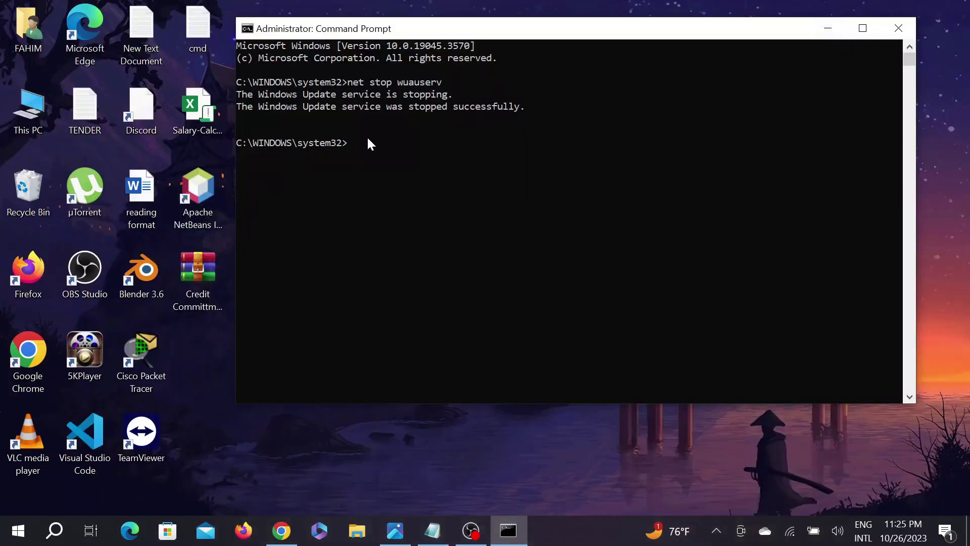
{"action": "right_click", "coordinate": [367, 135]}
{"action": "key", "text": "Return"}
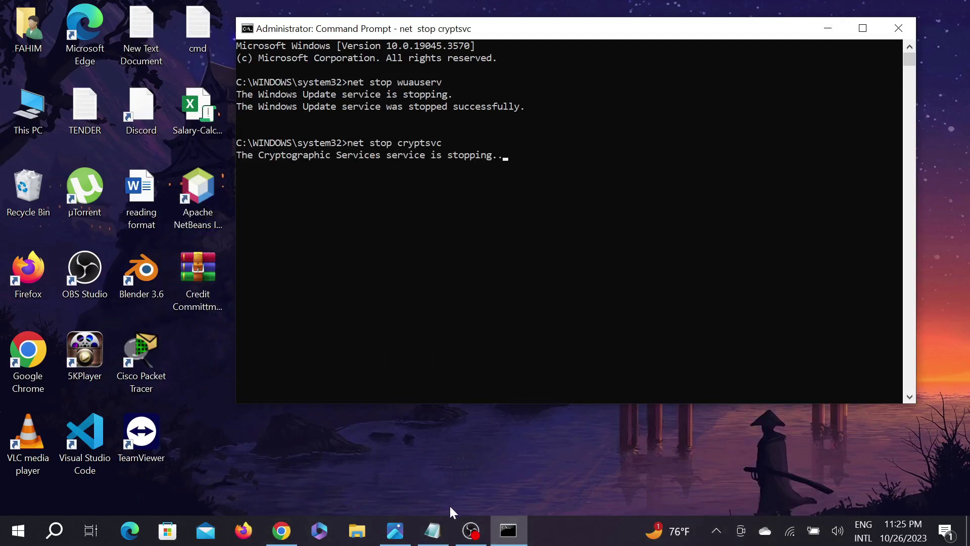
Run 'net stop bits' to stop the Background Intelligent Transfer Service
{"action": "left_click", "coordinate": [433, 530]}
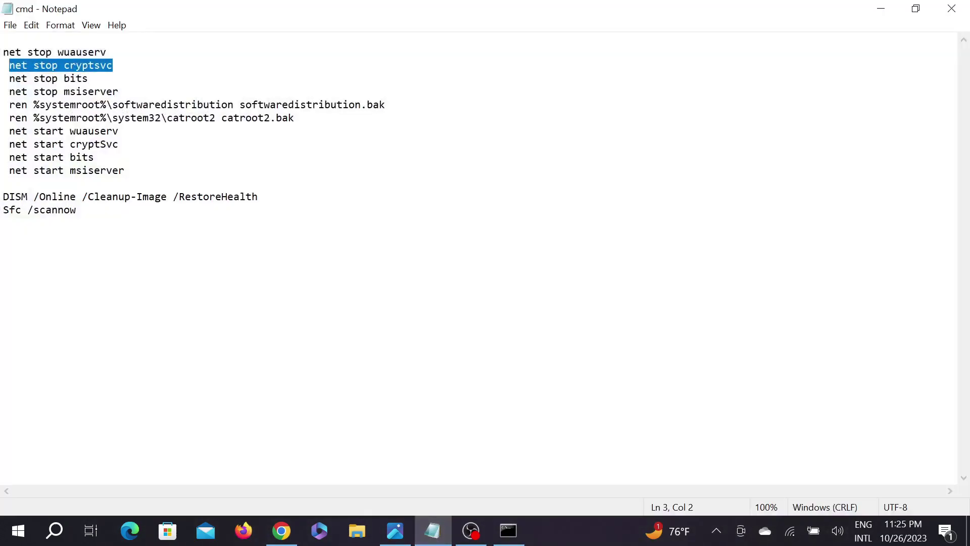
{"action": "left_click_drag", "start_coordinate": [88, 78], "coordinate": [10, 78]}
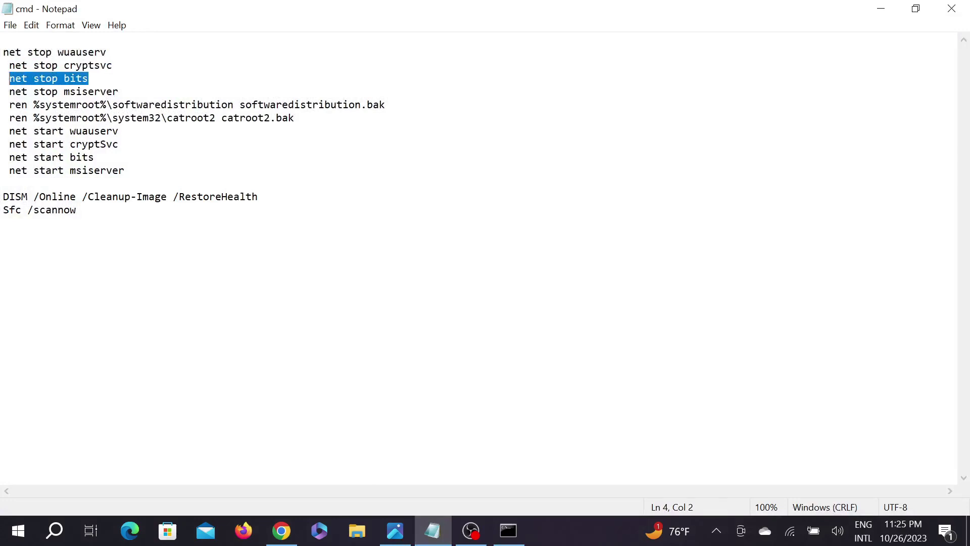
{"action": "left_click", "coordinate": [881, 8]}
{"action": "key", "text": "ctrl+v"}
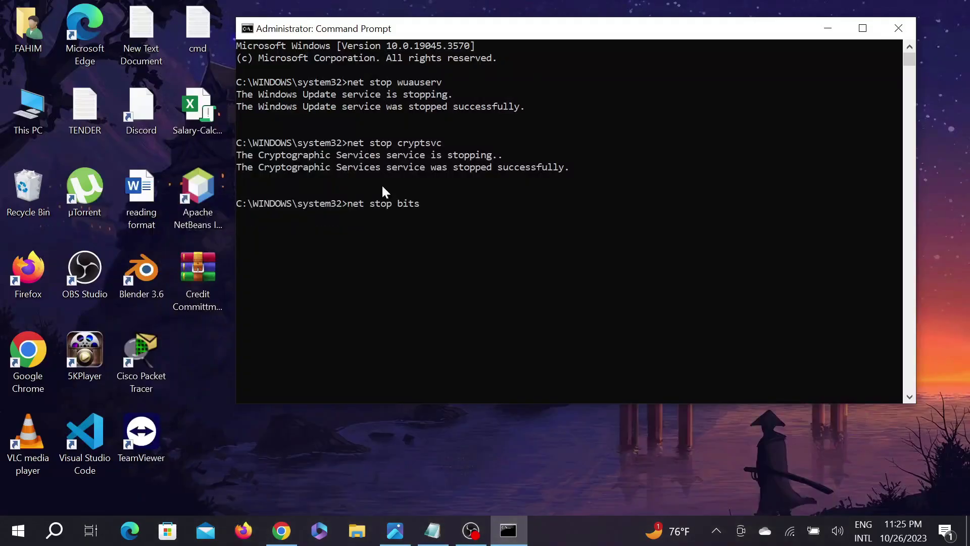
{"action": "key", "text": "Return"}
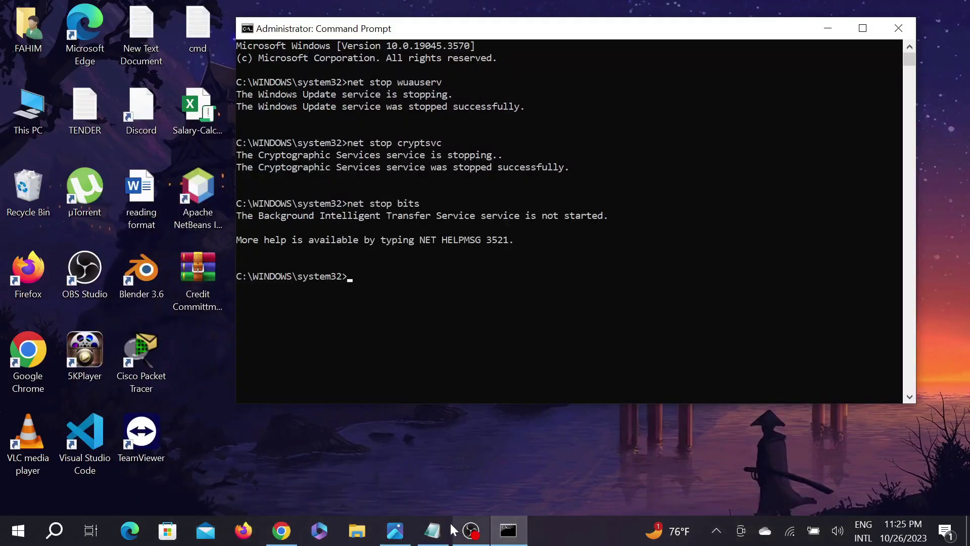
Run 'net stop msiserver' to stop Windows Installer
{"action": "left_click", "coordinate": [433, 531]}
{"action": "left_click", "coordinate": [121, 92]}
{"action": "left_click_drag", "start_coordinate": [120, 91], "coordinate": [9, 91]}
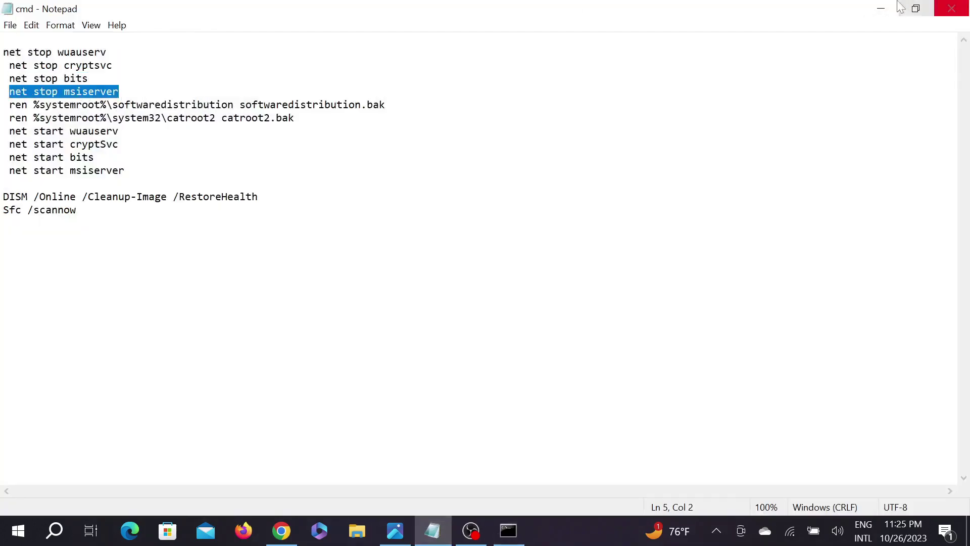
{"action": "left_click", "coordinate": [882, 7]}
{"action": "type", "text": "net stop msiserver"}
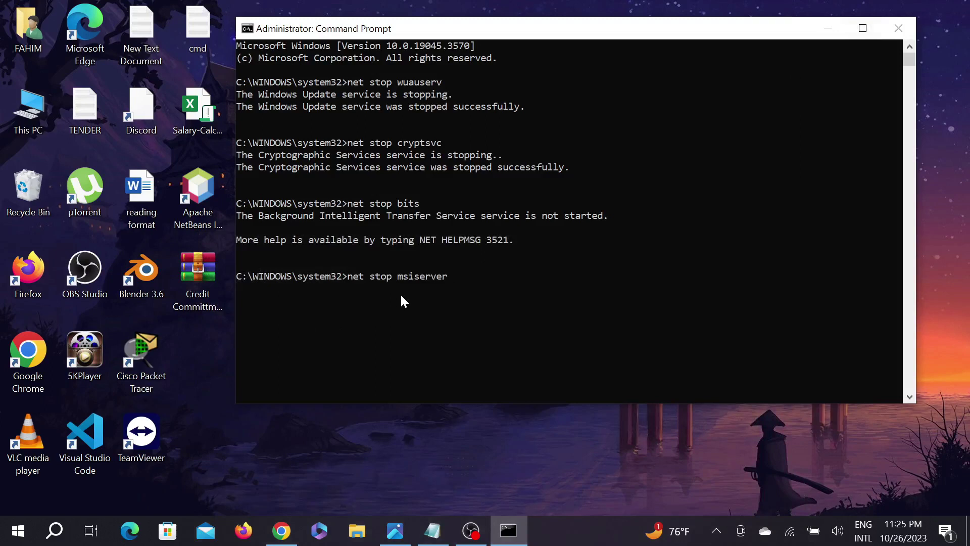
{"action": "key", "text": "Return"}
{"action": "left_click", "coordinate": [433, 531]}
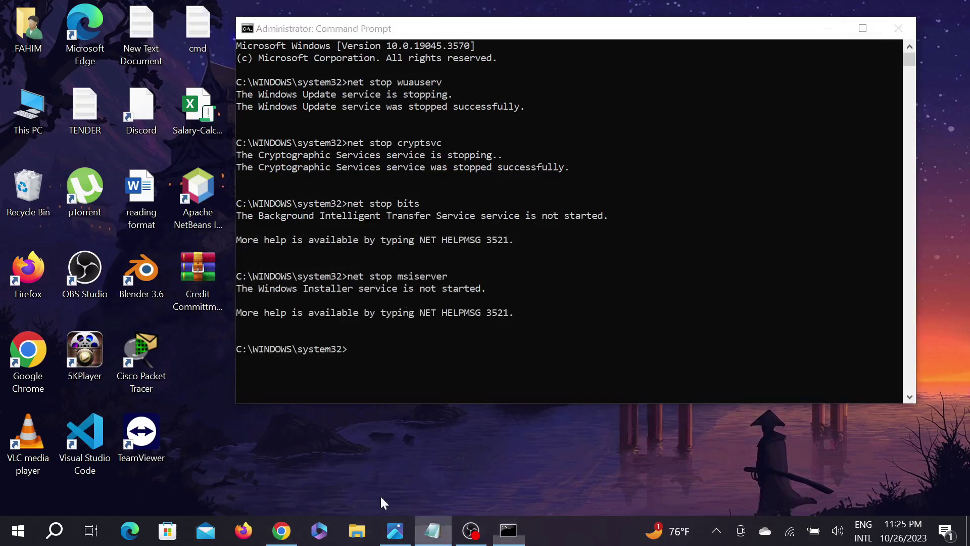
Run the two ren commands renaming softwaredistribution to softwaredistribution.bak and renaming catroot2
{"action": "left_click_drag", "start_coordinate": [385, 105], "coordinate": [9, 104]}
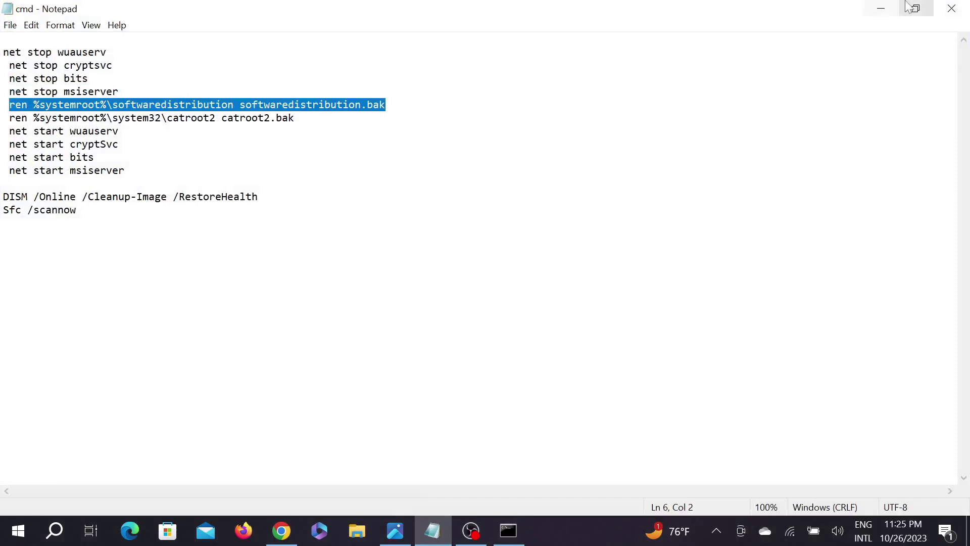
{"action": "left_click", "coordinate": [881, 8]}
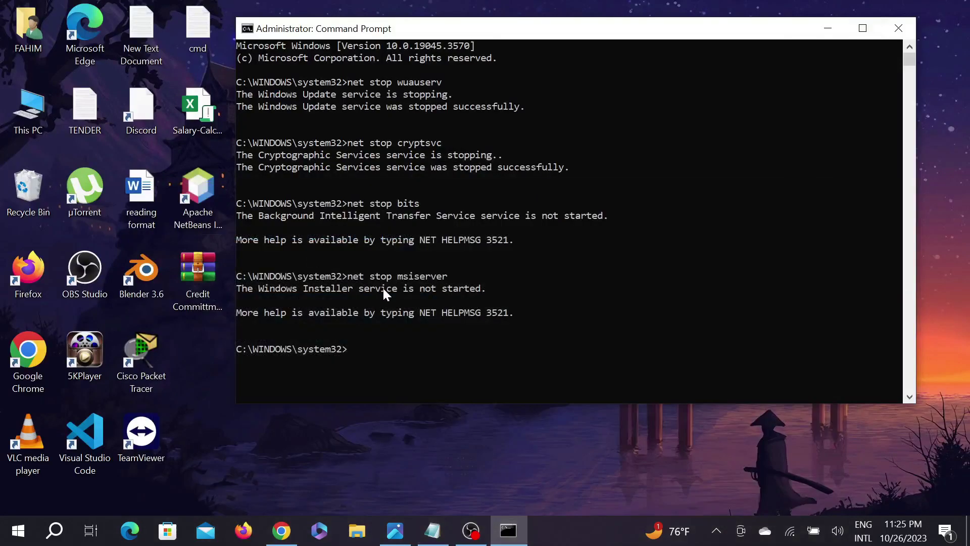
{"action": "key", "text": "ctrl+v"}
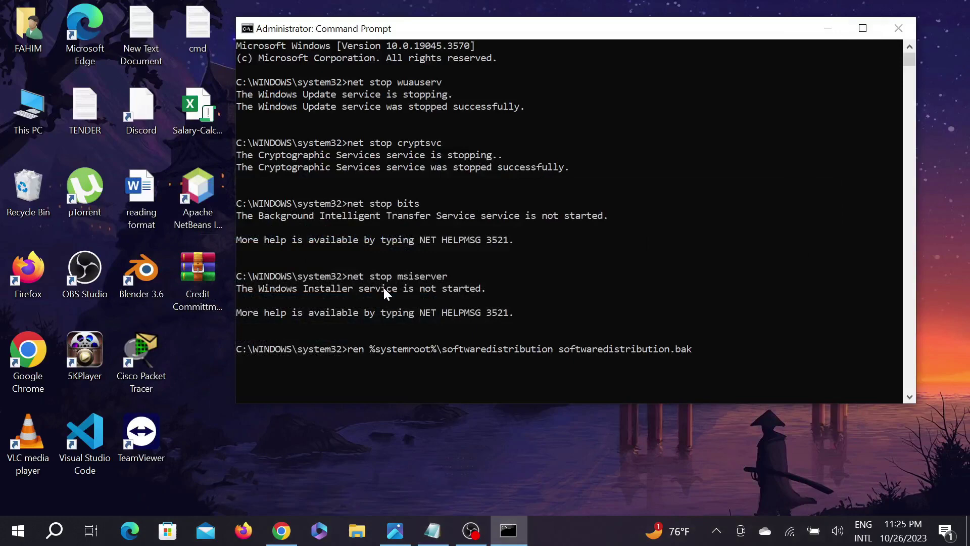
{"action": "key", "text": "Return"}
{"action": "left_click", "coordinate": [433, 530]}
{"action": "left_click", "coordinate": [881, 8]}
{"action": "key", "text": "ctrl+v"}
{"action": "key", "text": "Return"}
Run 'net start wuauserv' to restart Windows Update
{"action": "left_click", "coordinate": [434, 530]}
{"action": "key", "text": "shift+Down"}
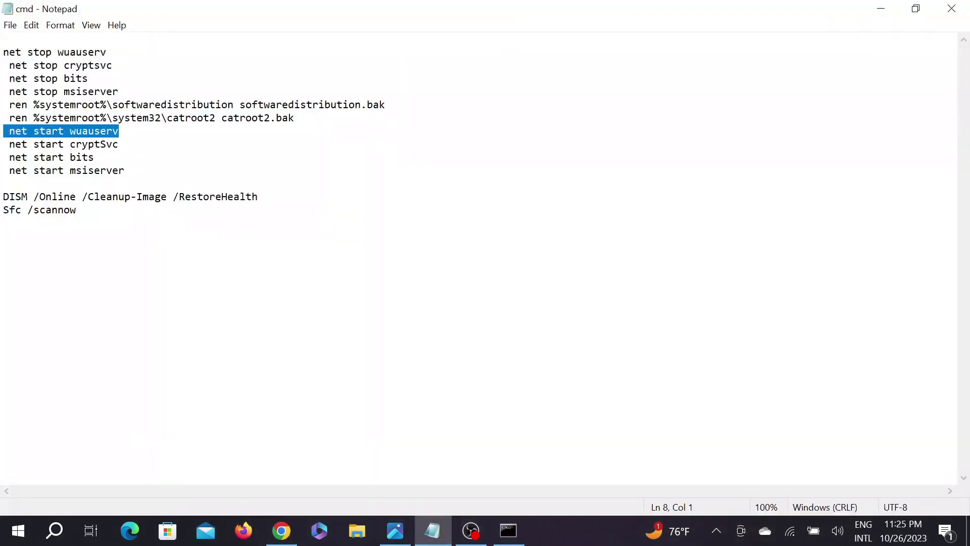
{"action": "key", "text": "ctrl+c"}
{"action": "left_click", "coordinate": [433, 530]}
{"action": "key", "text": "ctrl+v"}
{"action": "key", "text": "Return"}
Run 'net start cryptSvc' to restart Cryptographic Services
{"action": "left_click", "coordinate": [433, 530]}
{"action": "key", "text": "Down"}
{"action": "key", "text": "shift+Home"}
{"action": "key", "text": "ctrl+c"}
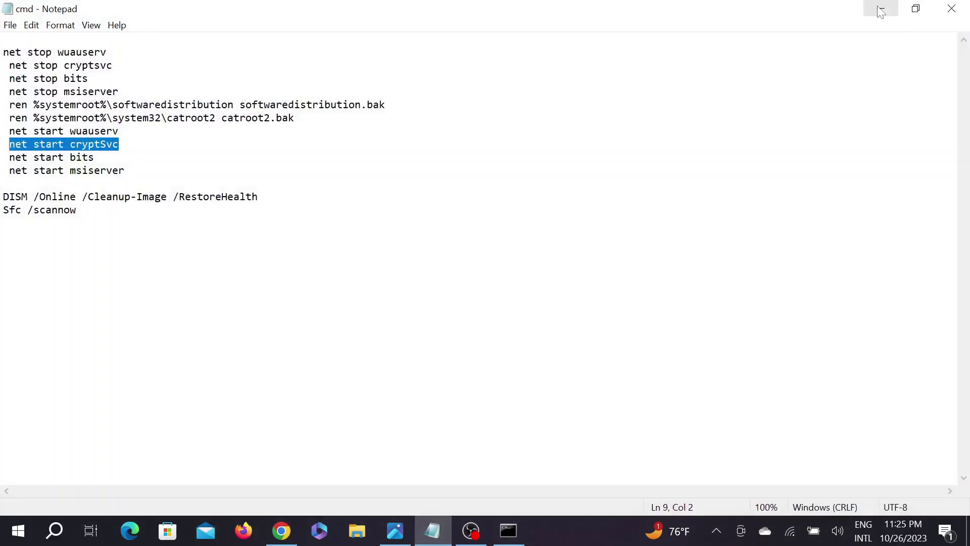
{"action": "left_click", "coordinate": [881, 8]}
{"action": "key", "text": "ctrl+v"}
{"action": "key", "text": "Return"}
Run 'net start bits' to restart BITS
{"action": "left_click", "coordinate": [433, 530]}
{"action": "key", "text": "Down"}
{"action": "key", "text": "End"}
{"action": "key", "text": "shift+Home"}
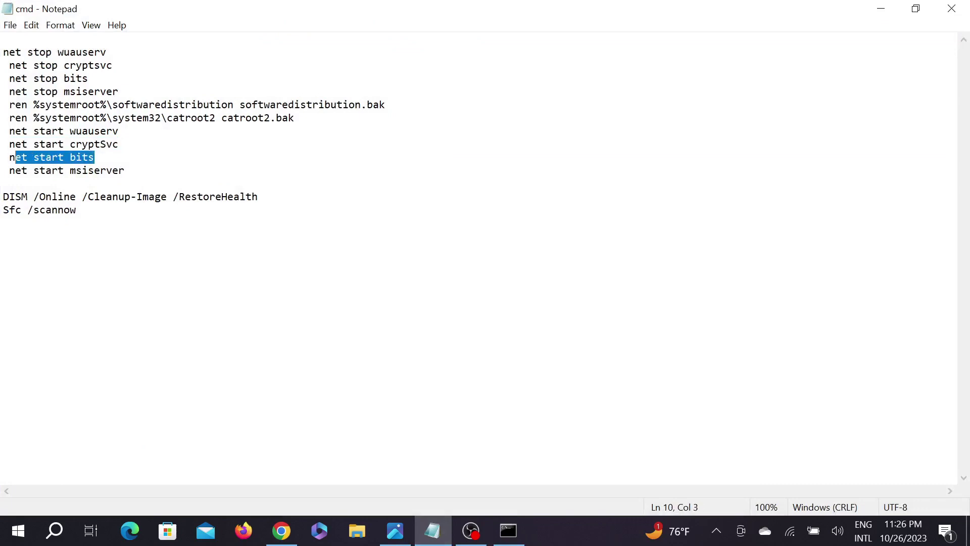
{"action": "key", "text": "ctrl+c"}
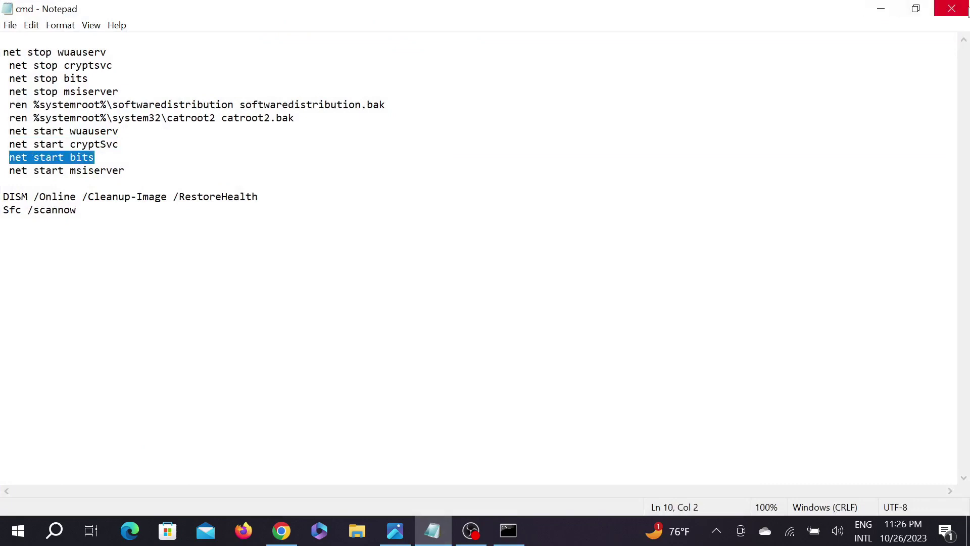
{"action": "left_click", "coordinate": [881, 8]}
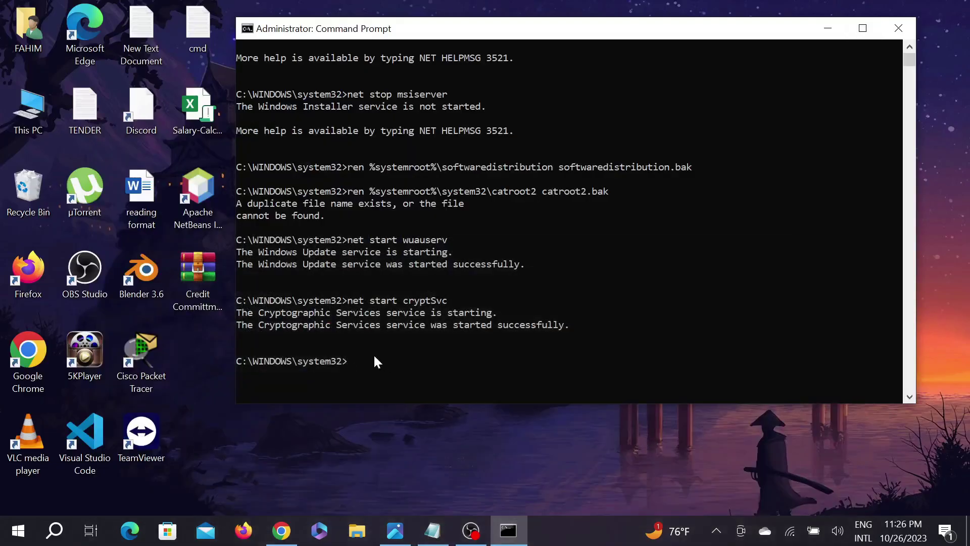
{"action": "key", "text": "ctrl+v"}
{"action": "key", "text": "Return"}
Run 'net start msiserver' to restart Windows Installer
{"action": "left_click", "coordinate": [433, 530]}
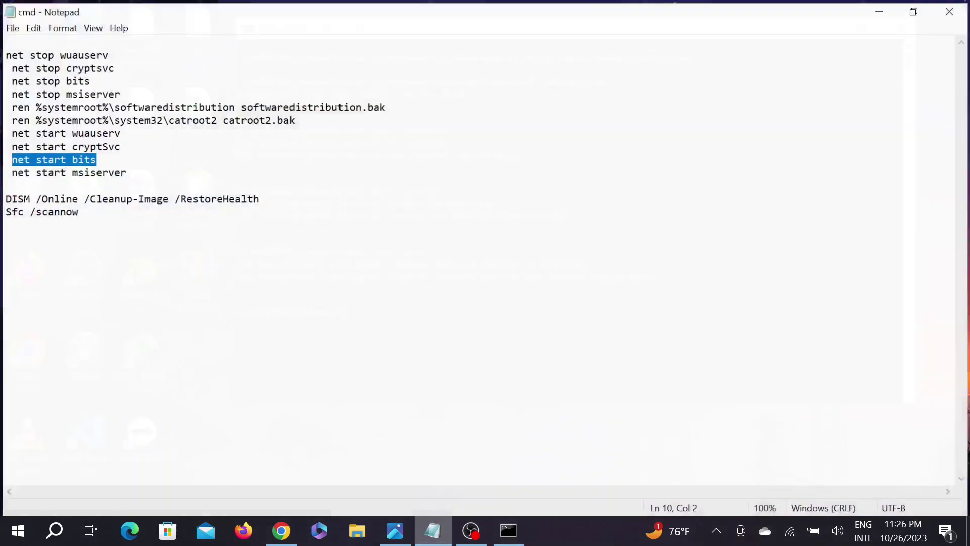
{"action": "key", "text": "Down"}
{"action": "key", "text": "End"}
{"action": "key", "text": "shift+Home"}
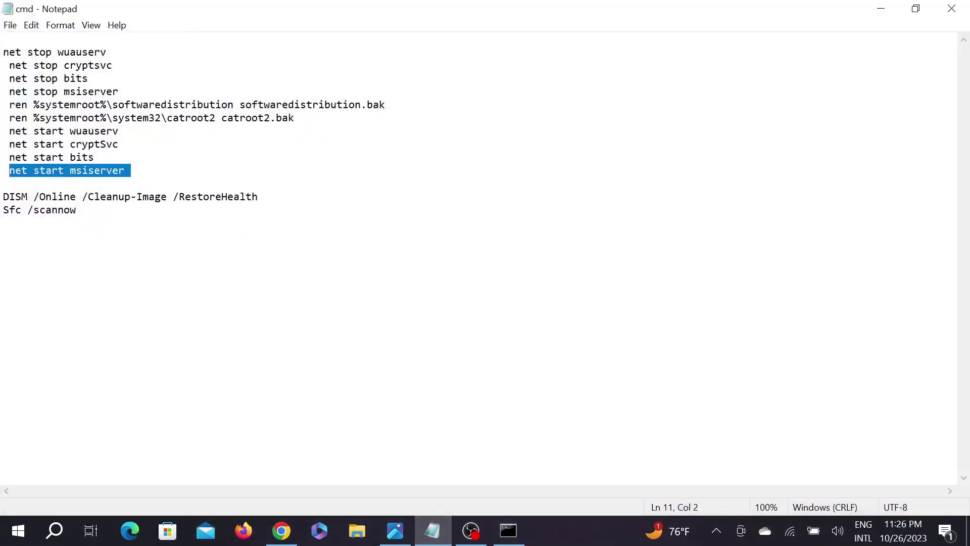
{"action": "key", "text": "ctrl+c"}
{"action": "left_click", "coordinate": [881, 8]}
{"action": "key", "text": "ctrl+v"}
{"action": "key", "text": "Return"}
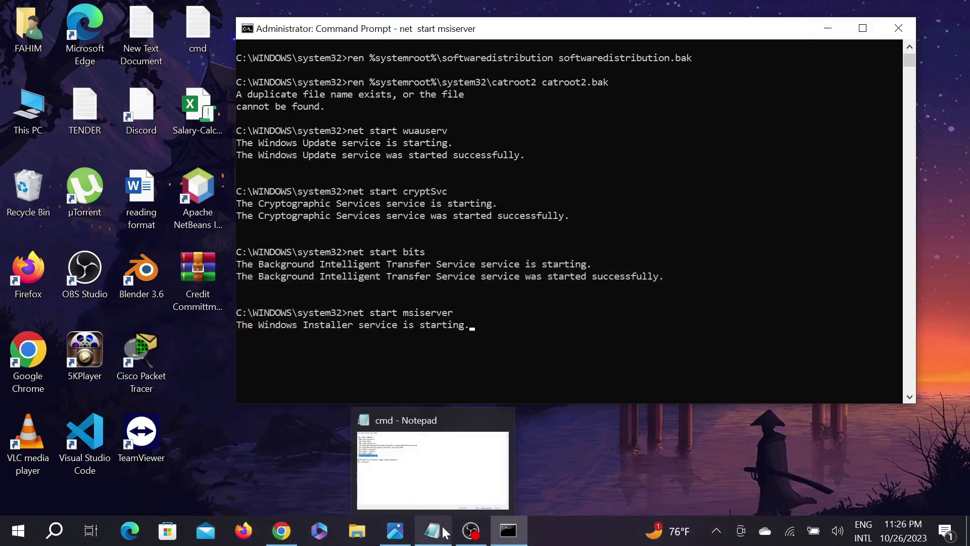
Copy the DISM /Online /Cleanup-Image /RestoreHealth command from the Notepad list
{"action": "left_click", "coordinate": [445, 532]}
{"action": "key", "text": "Down"}
{"action": "key", "text": "Down"}
{"action": "key", "text": "End"}
{"action": "key", "text": "shift+Home"}
{"action": "key", "text": "ctrl+c"}
{"action": "left_click", "coordinate": [881, 8]}
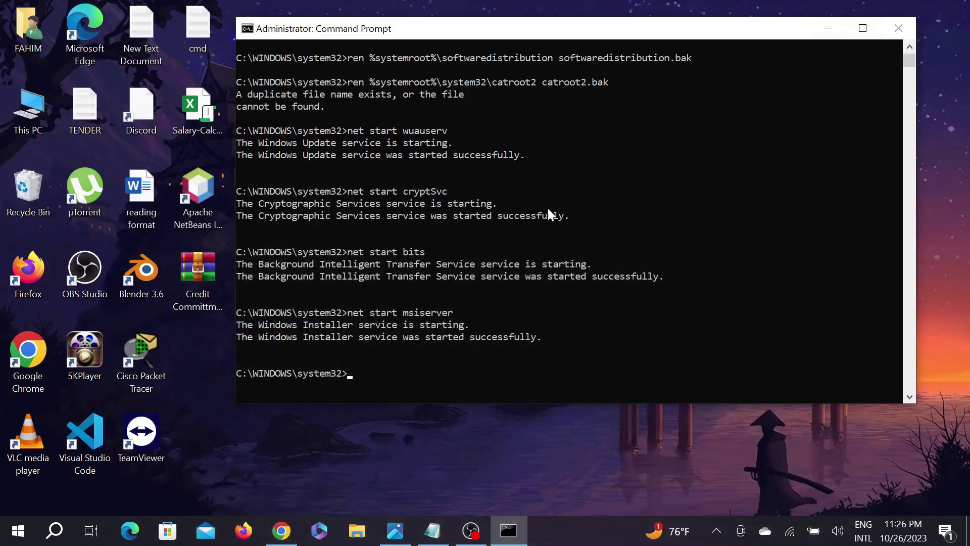
Run DISM /Online /Cleanup-Image /RestoreHealth and follow its progress
{"action": "key", "text": "ctrl+v"}
{"action": "key", "text": "Return"}
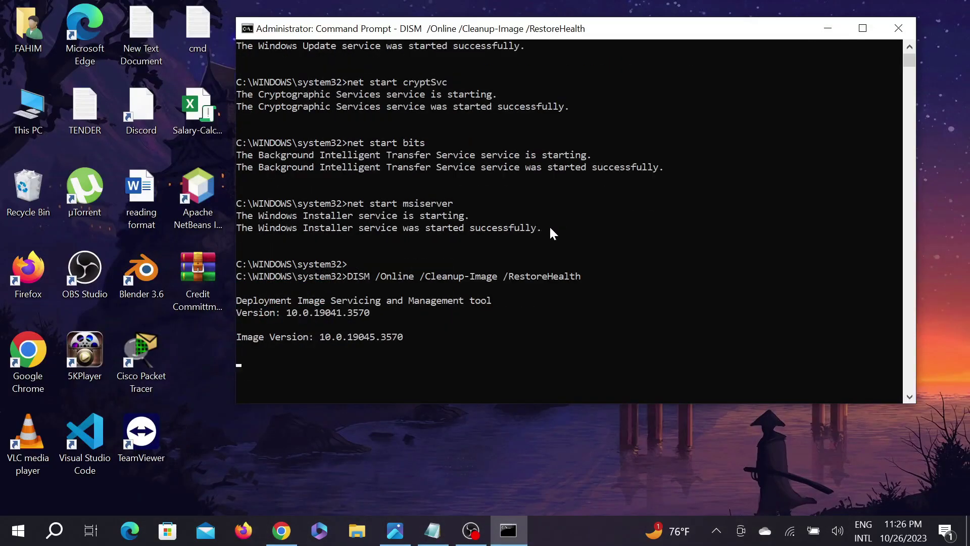
{"action": "scroll", "coordinate": [435, 263], "scroll_direction": "down", "scroll_amount": 2}
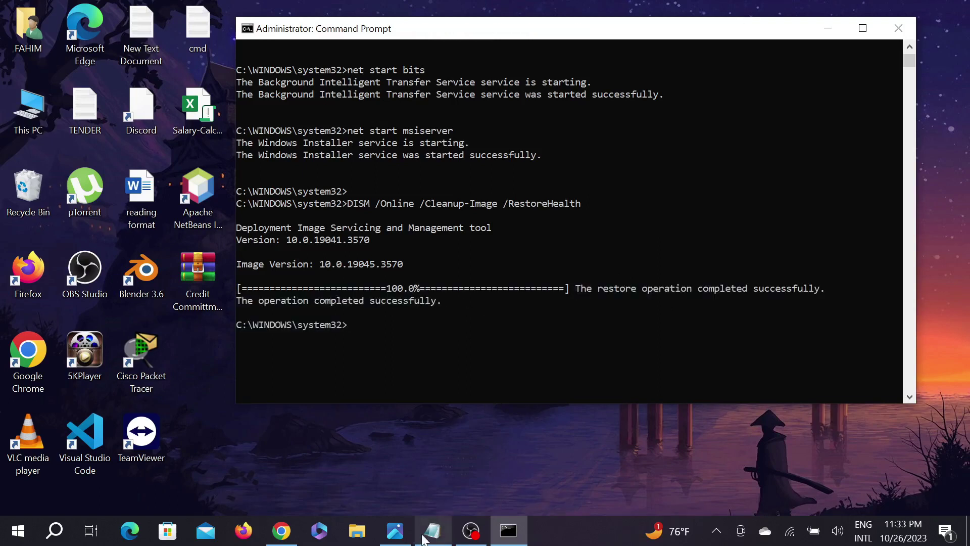
Copy 'Sfc /scannow' from the Notepad list and run it at the admin prompt
{"action": "left_click", "coordinate": [423, 539]}
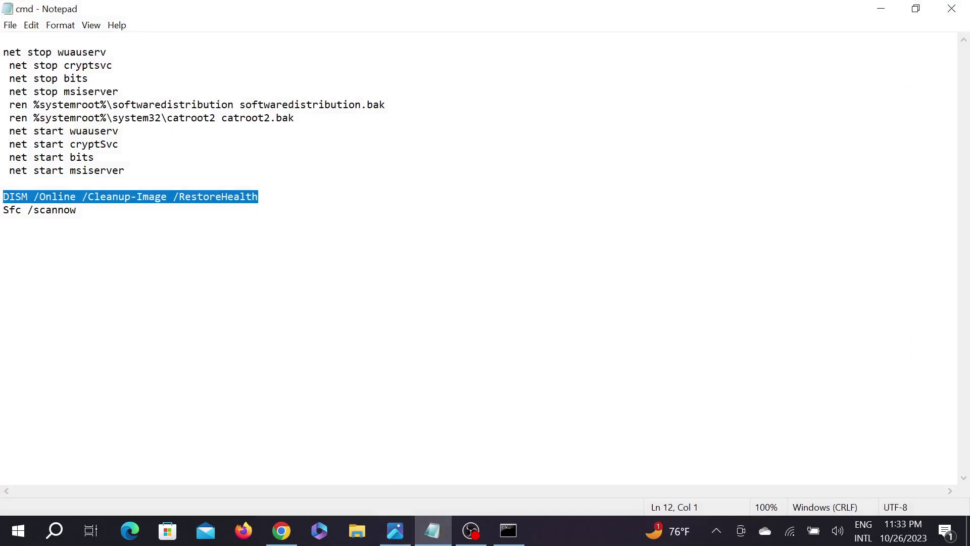
{"action": "key", "text": "shift+Down"}
{"action": "key", "text": "shift+Down"}
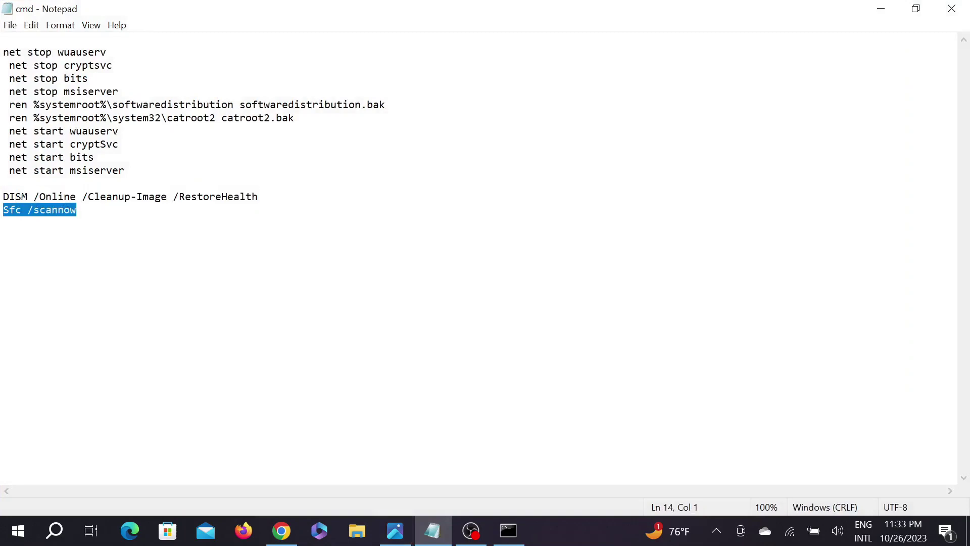
{"action": "left_click", "coordinate": [880, 8]}
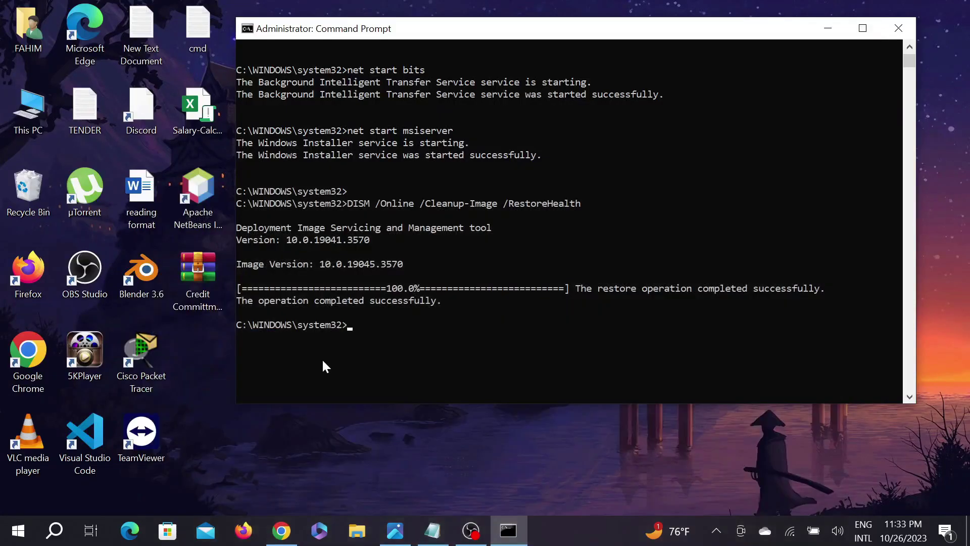
{"action": "key", "text": "ctrl+v"}
{"action": "key", "text": "Return"}
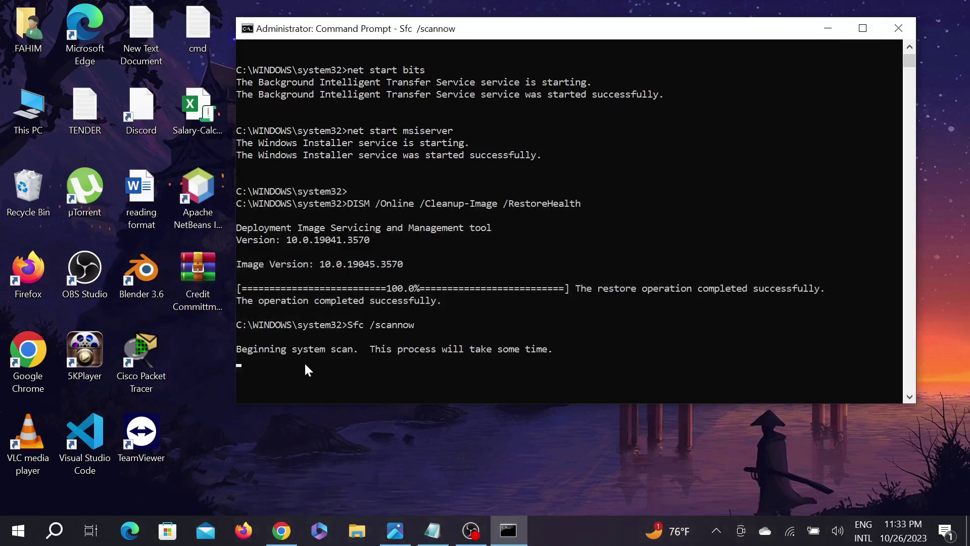